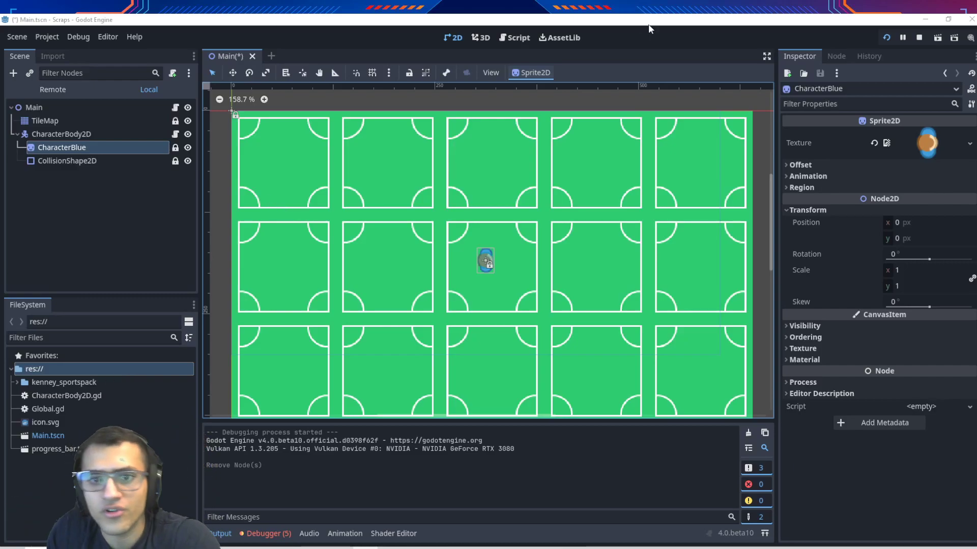
# Inspect the CharacterBody2D, CharacterBlue sprite and CollisionShape2D nodes, then open CharacterBody2D.gd.
pyautogui.click(63, 133)
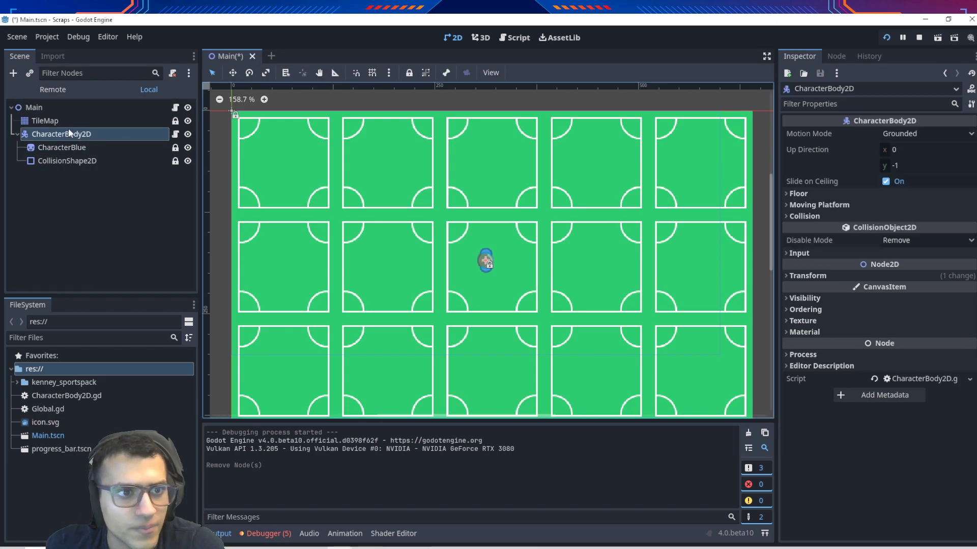
pyautogui.press('Up')
pyautogui.click(86, 146)
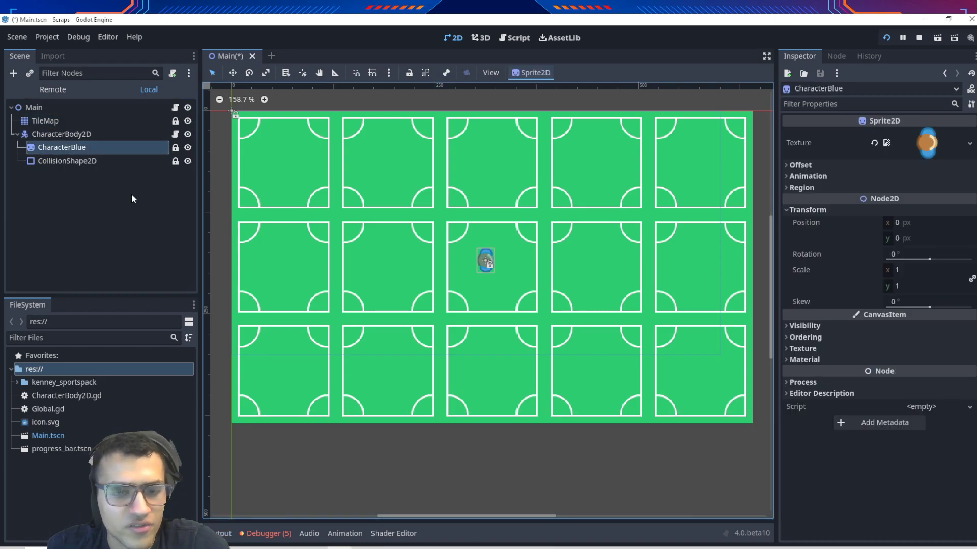
pyautogui.click(86, 161)
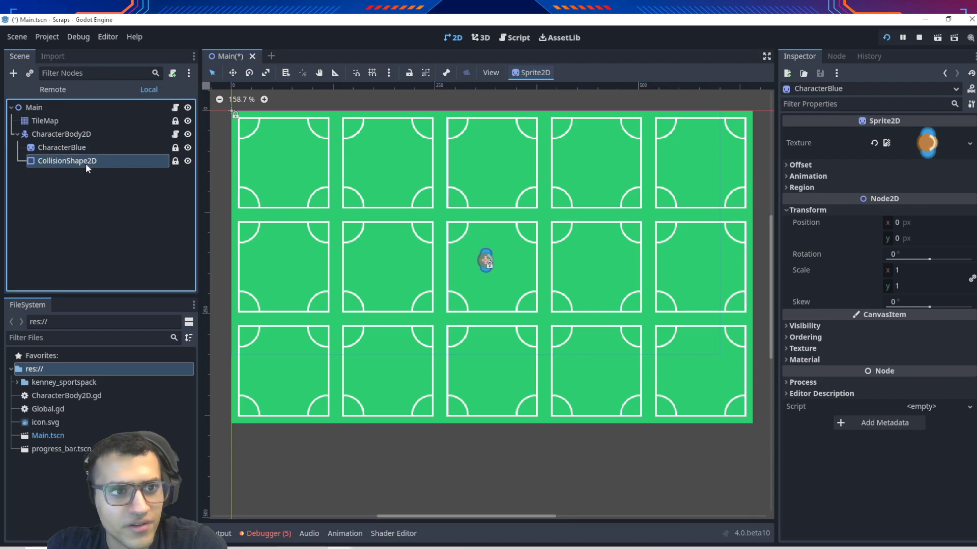
pyautogui.click(76, 134)
pyautogui.click(174, 135)
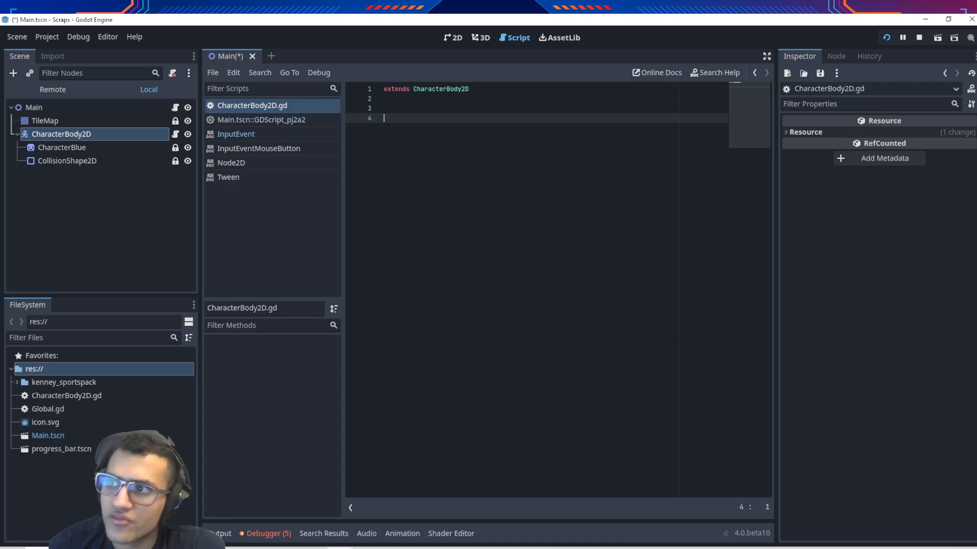
# Paste in _physics_process(delta) calling move_and_slide(), with blank lines below it.
pyautogui.write('func _physics_process(delta): \tmove_and_slide()')
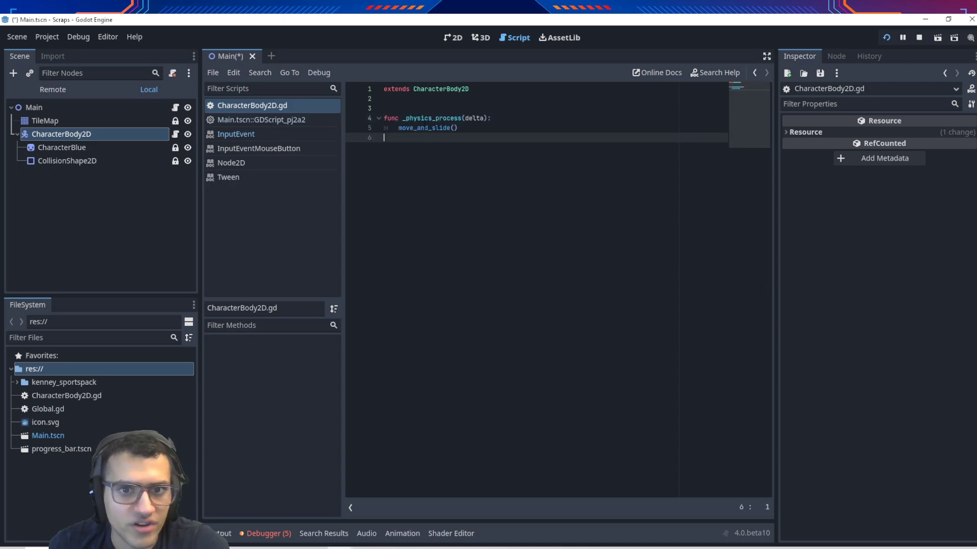
pyautogui.press('Return')
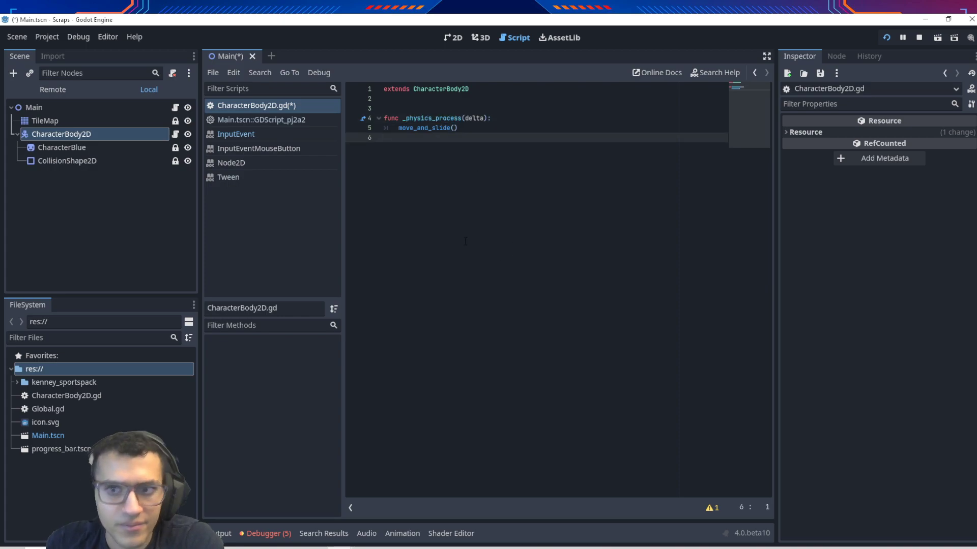
pyautogui.press('Up')
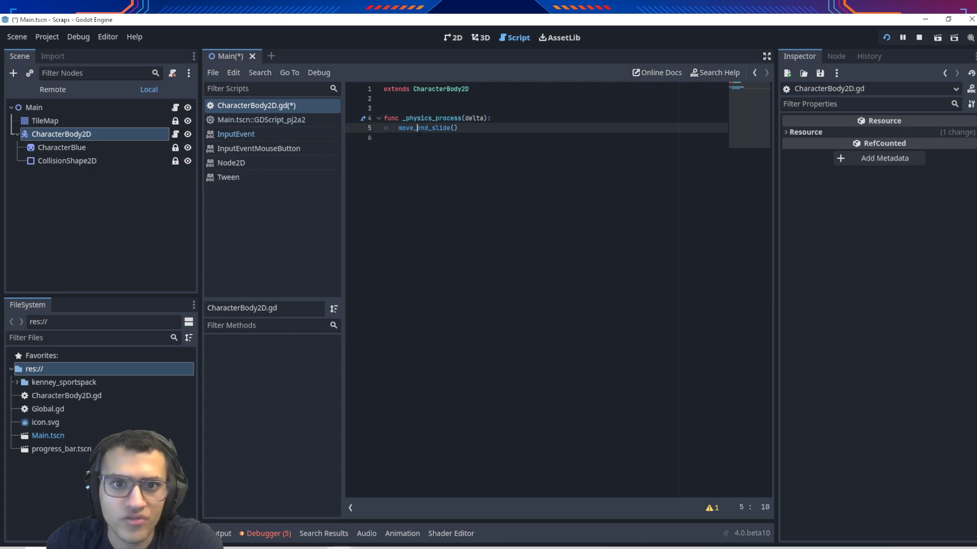
pyautogui.hotkey('shift', 'End')
pyautogui.press('Down')
pyautogui.press('Return')
pyautogui.press('Return')
# Check the move_and_slide() call on line 5 and move the caret to empty line 8.
pyautogui.click(438, 128)
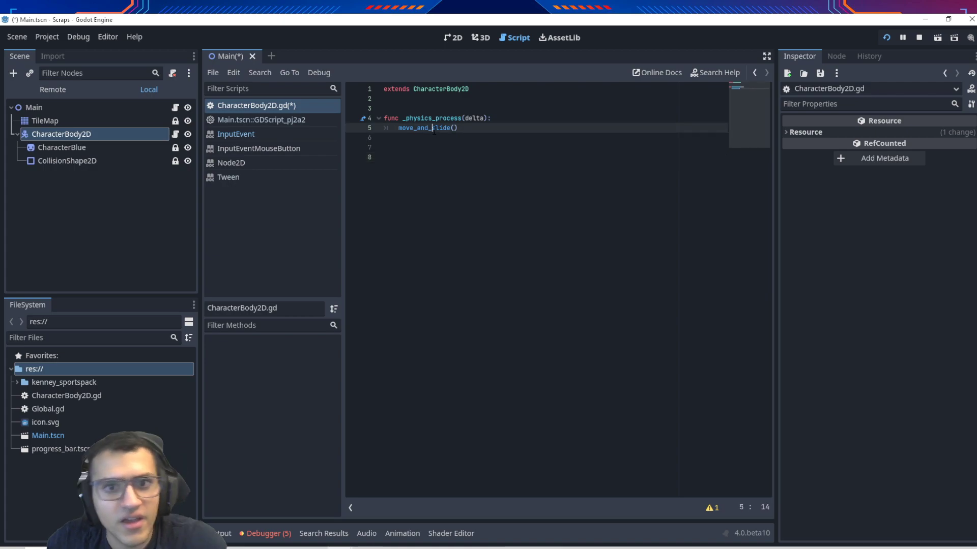
pyautogui.click(437, 147)
pyautogui.click(437, 128)
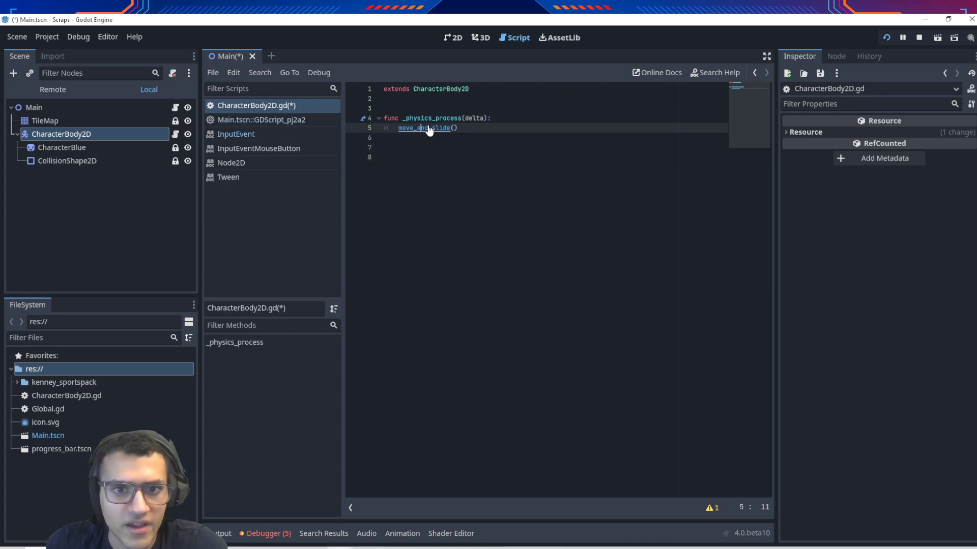
pyautogui.click(473, 166)
pyautogui.click(427, 107)
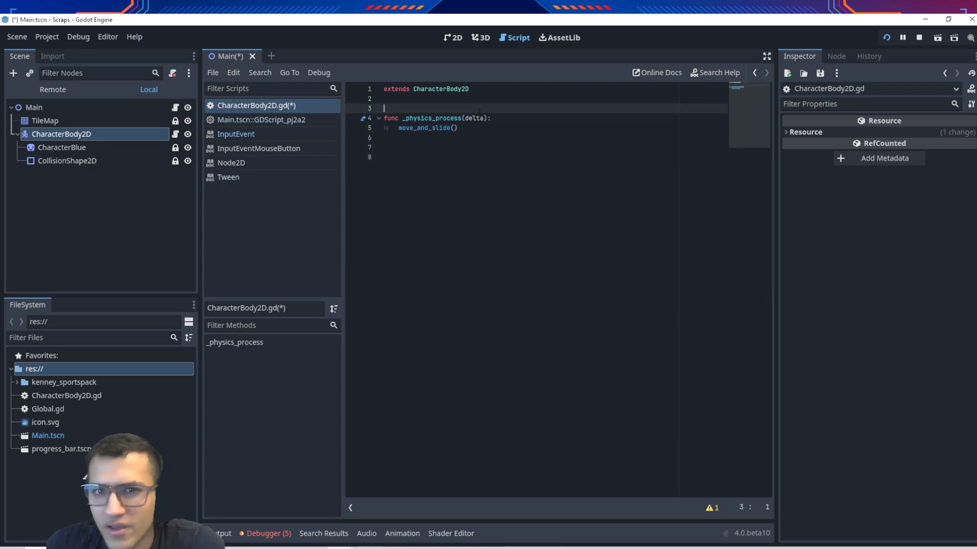
pyautogui.click(478, 118)
pyautogui.click(442, 157)
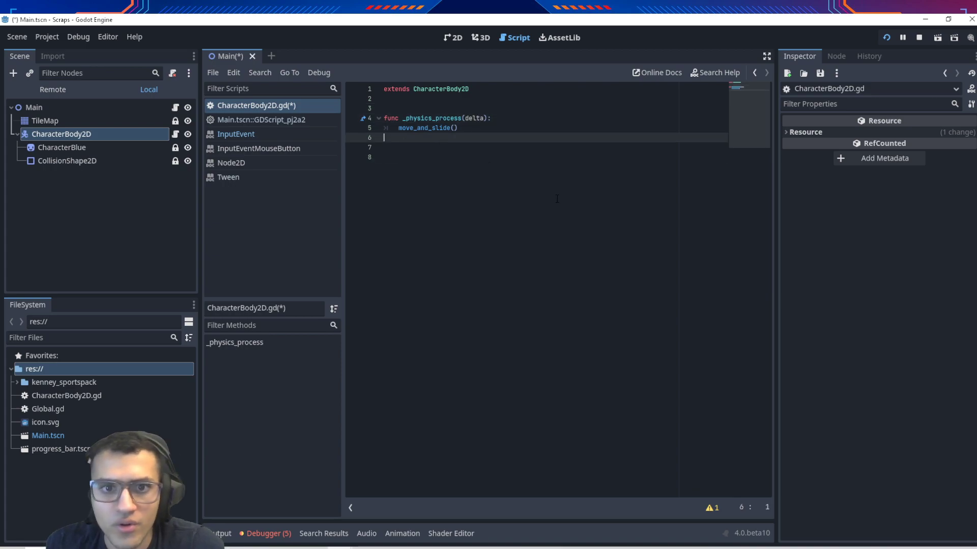
pyautogui.press('Down')
pyautogui.press('Down')
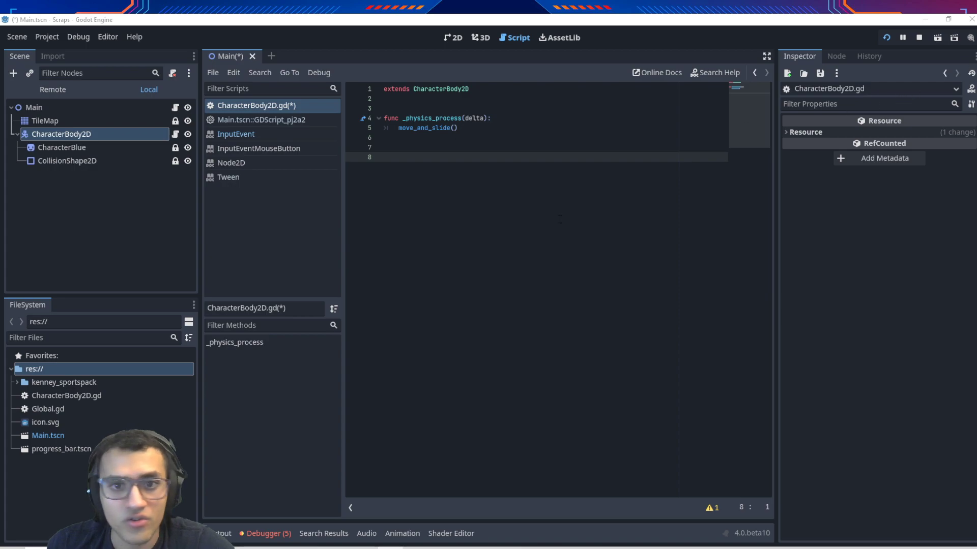
pyautogui.write('func _input(event):')
# Write func _input(event) with a ui_right branch setting velocity = Vector2(300,0).
pyautogui.press('Return')
pyautogui.write('if')
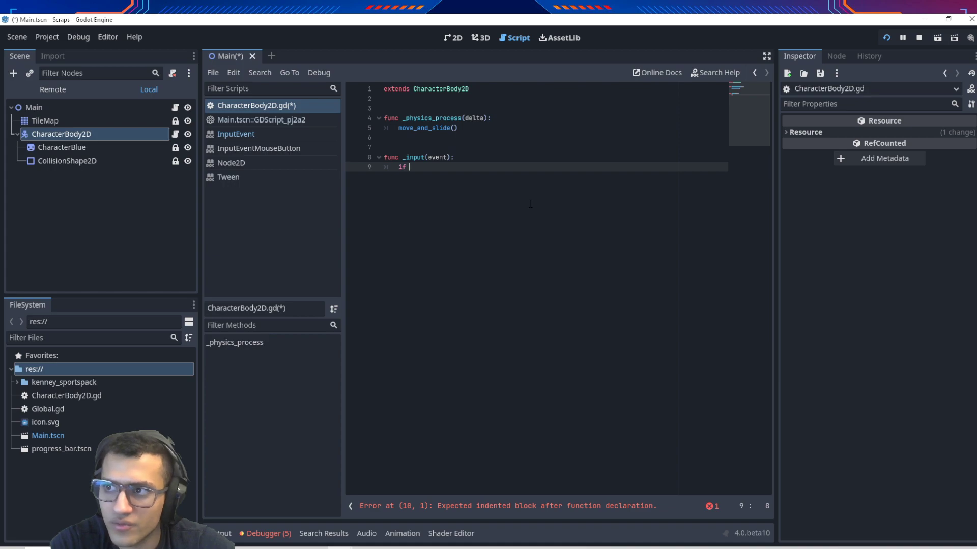
pyautogui.write('event.')
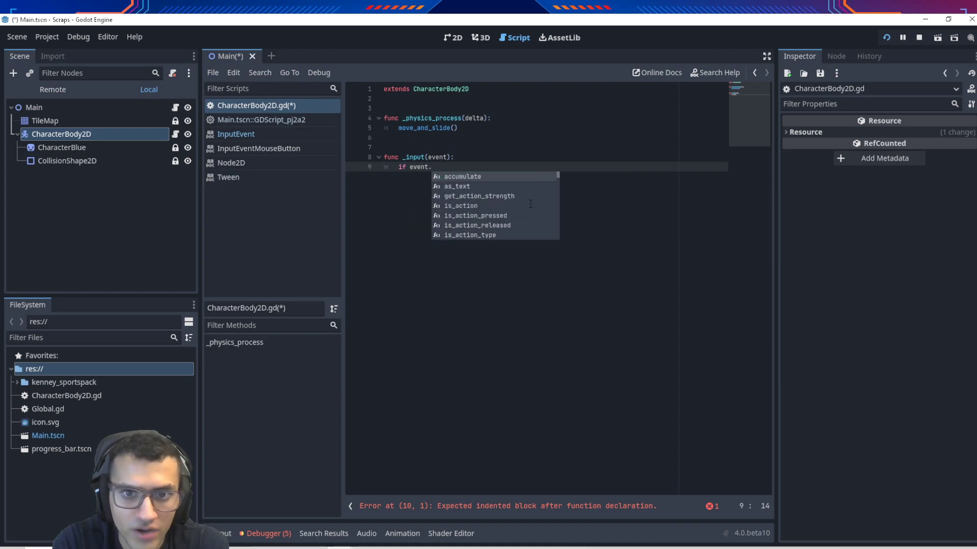
pyautogui.write('is_action_p')
pyautogui.press('Return')
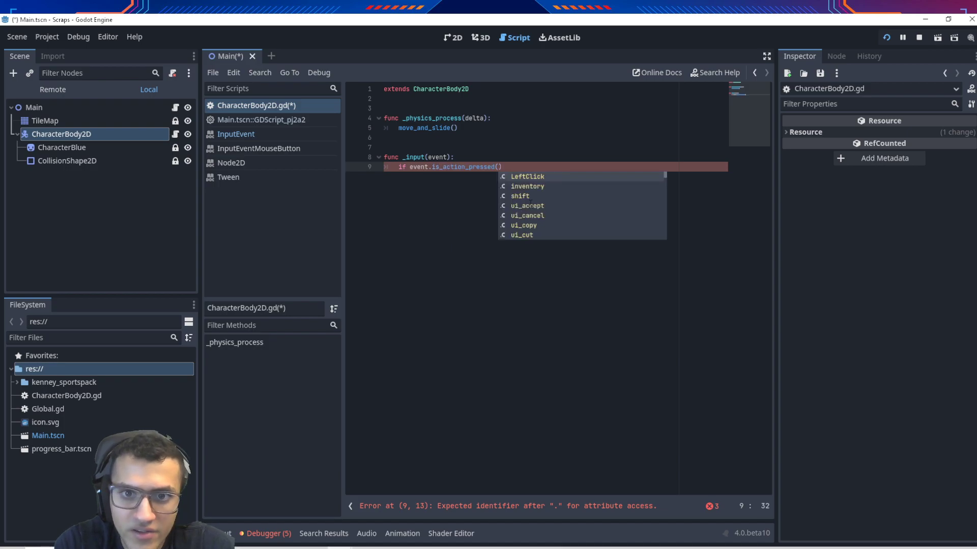
pyautogui.write('"ui')
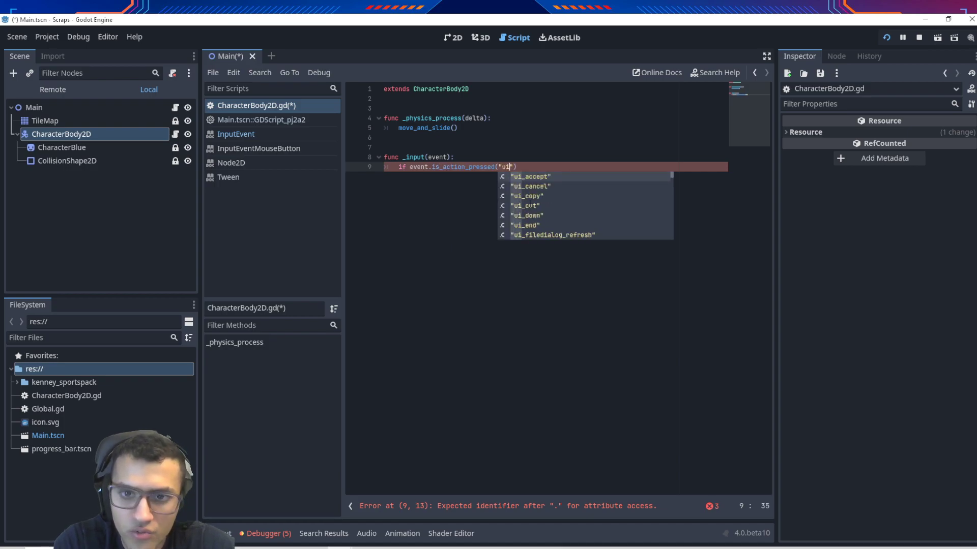
pyautogui.write('_rig')
pyautogui.press('Return')
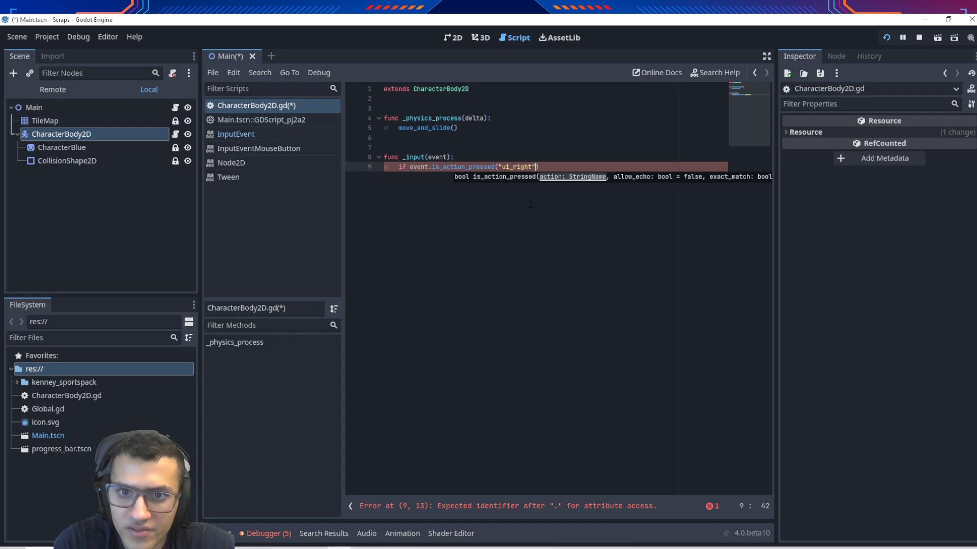
pyautogui.write(')::')
pyautogui.press('Return')
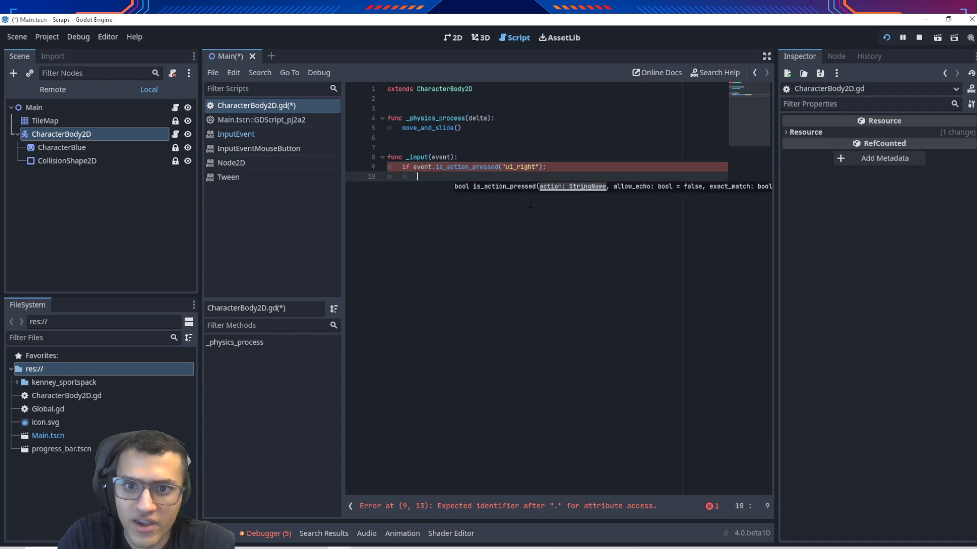
pyautogui.write('rvelocity')
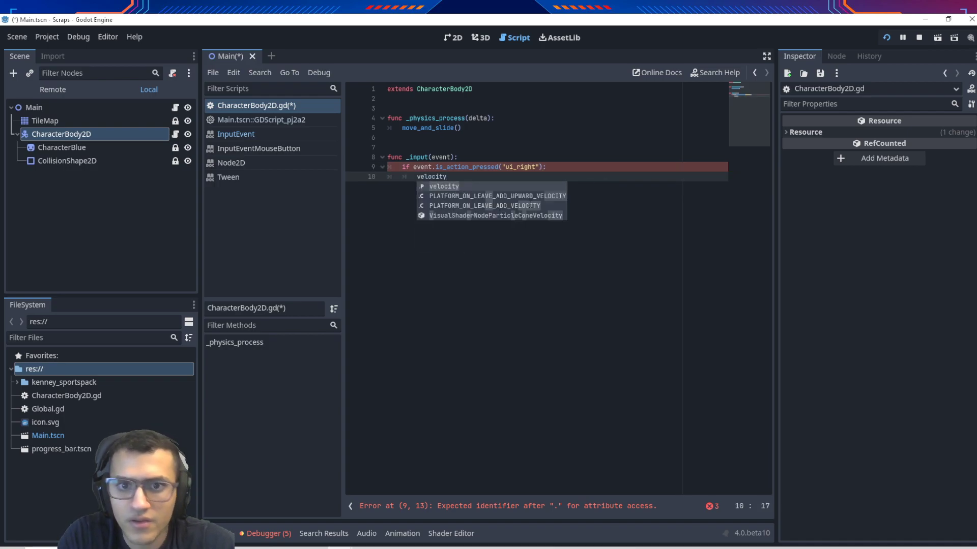
pyautogui.press('Return')
pyautogui.write('= Vector2')
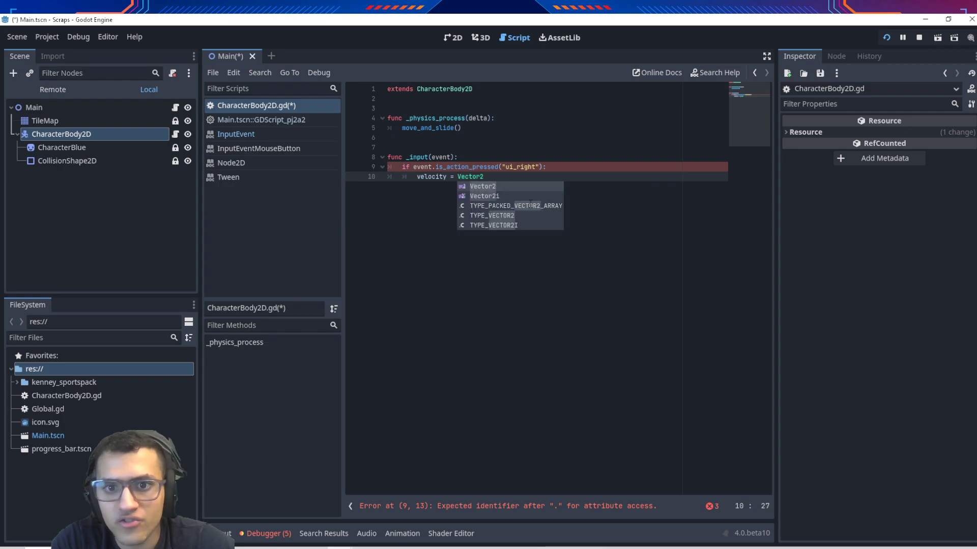
pyautogui.write('(')
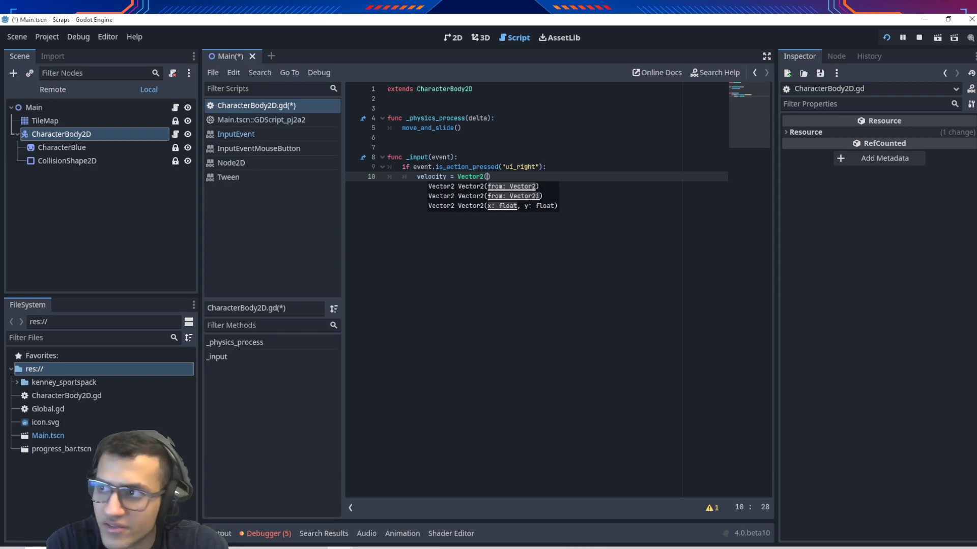
pyautogui.write('0,')
pyautogui.write('0')
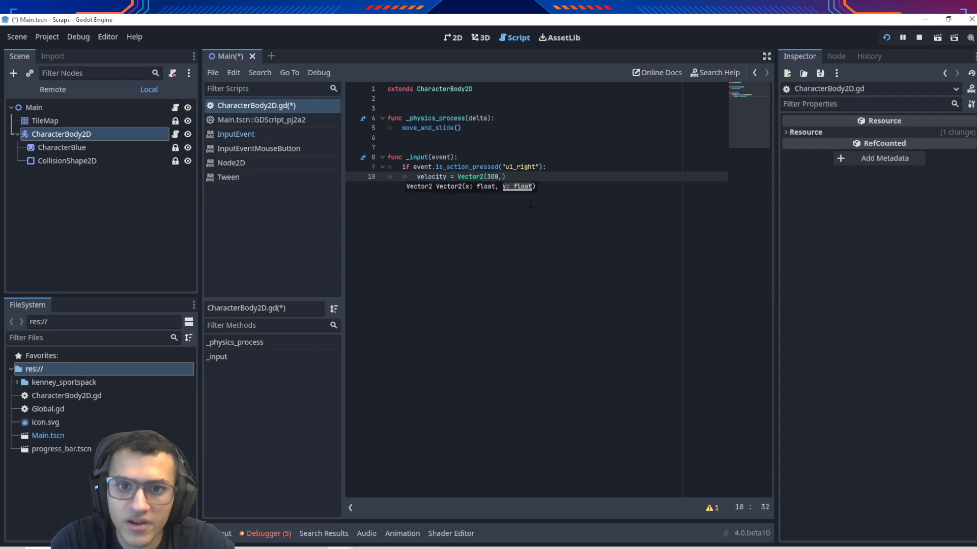
pyautogui.write(')')
pyautogui.press('Return')
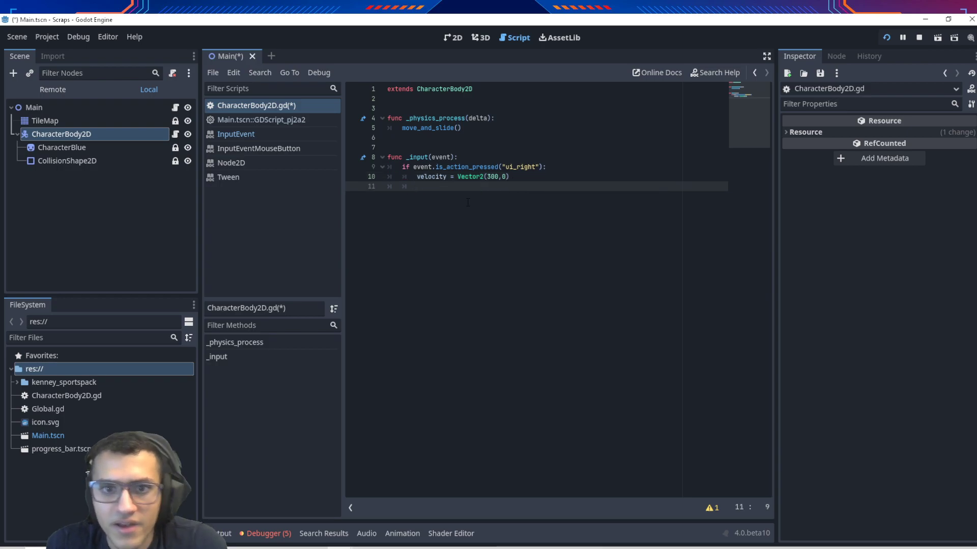
# Add elif branches for ui_left, ui_up and ui_down below the ui_right block.
pyautogui.moveTo(412, 189); pyautogui.dragTo(403, 166)
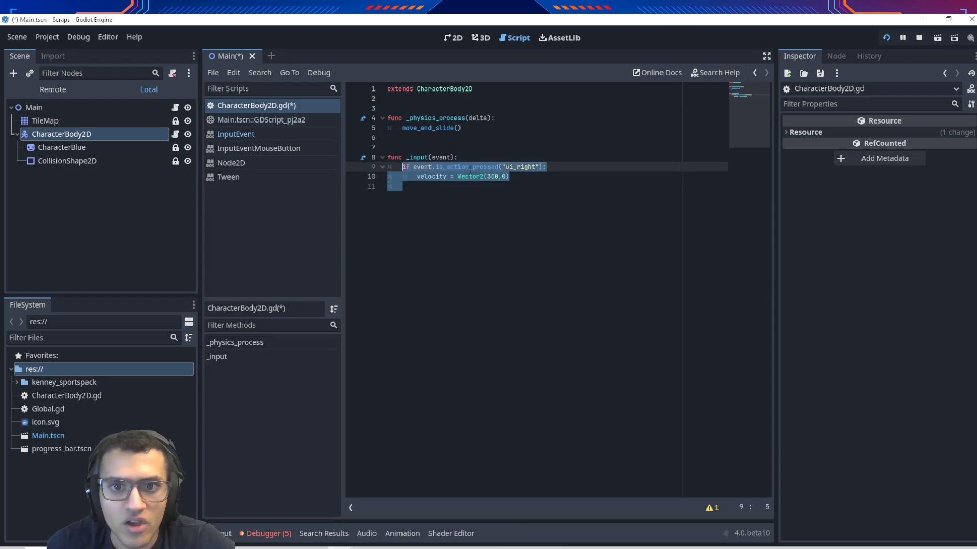
pyautogui.click(517, 186)
pyautogui.hotkey('shift', 'Up')
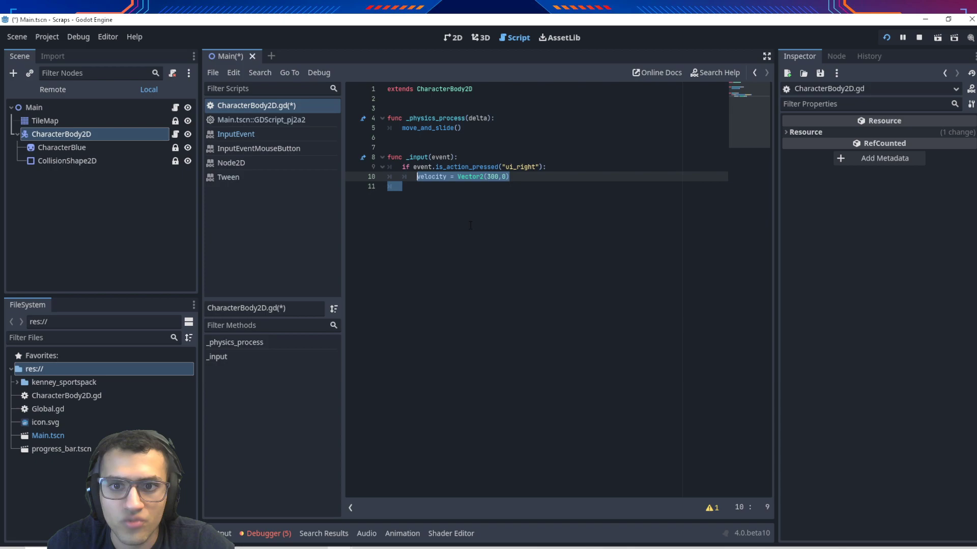
pyautogui.hotkey('shift', 'Down')
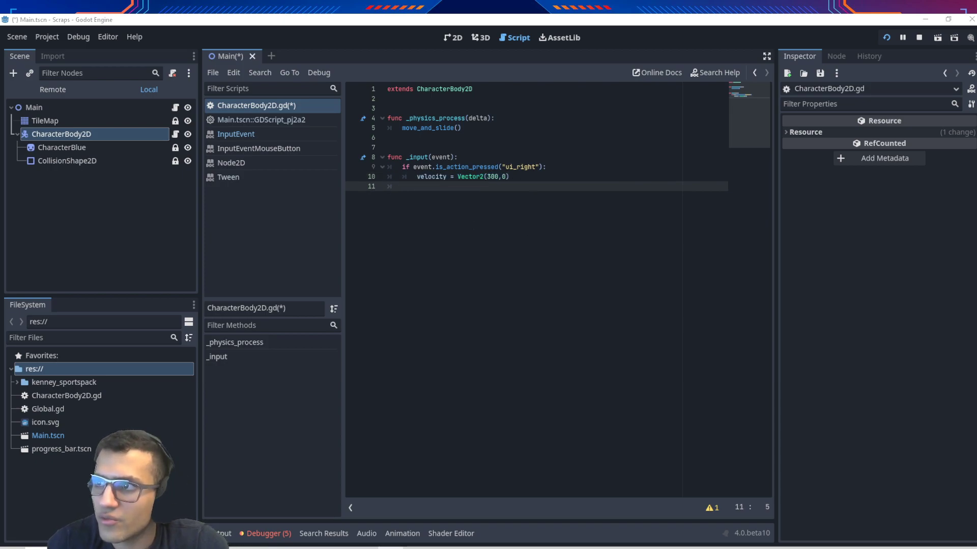
pyautogui.write('elif event.is_action_pressed("ui_left"): \t\tvelocity = Vector2(-300,0) \telif event.is_action_pressed("ui_up"): \t\tvelocity = Vector2(0,-300) \telif event.is_action_pressed("ui_down"): \t\tvelocity = Vector2(0,300)')
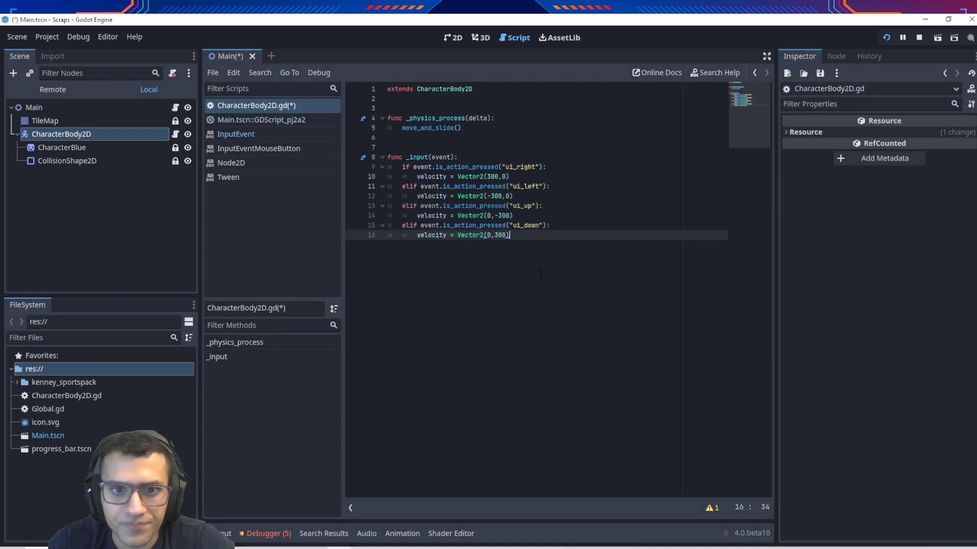
# Review the ui_left, ui_up and ui_down action names and the -300 up velocity.
pyautogui.doubleClick(526, 186)
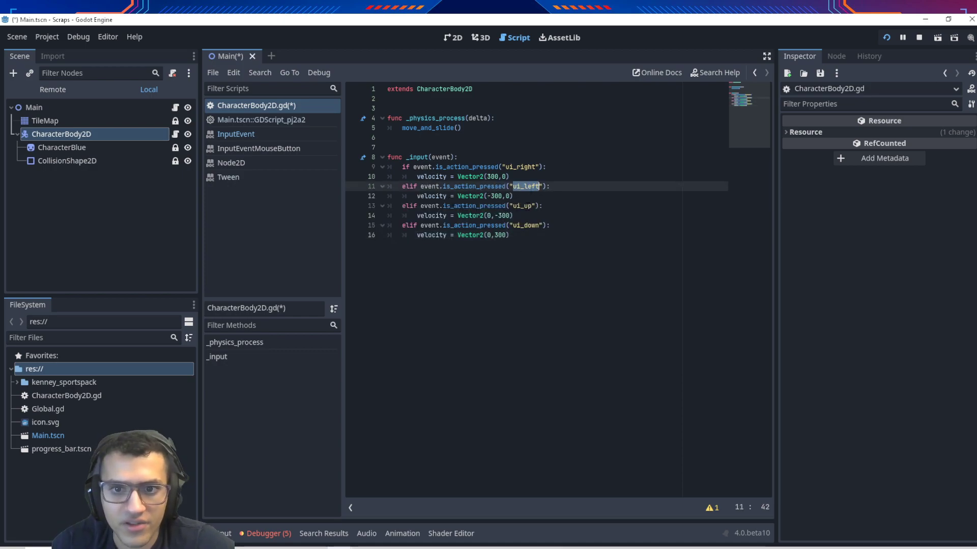
pyautogui.doubleClick(522, 206)
pyautogui.doubleClick(526, 226)
pyautogui.doubleClick(526, 187)
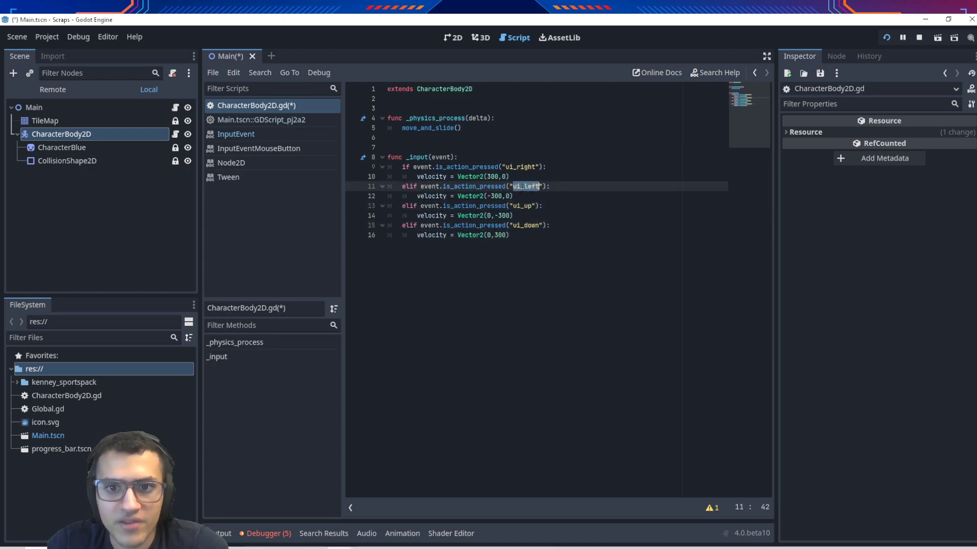
pyautogui.click(513, 186)
pyautogui.doubleClick(526, 186)
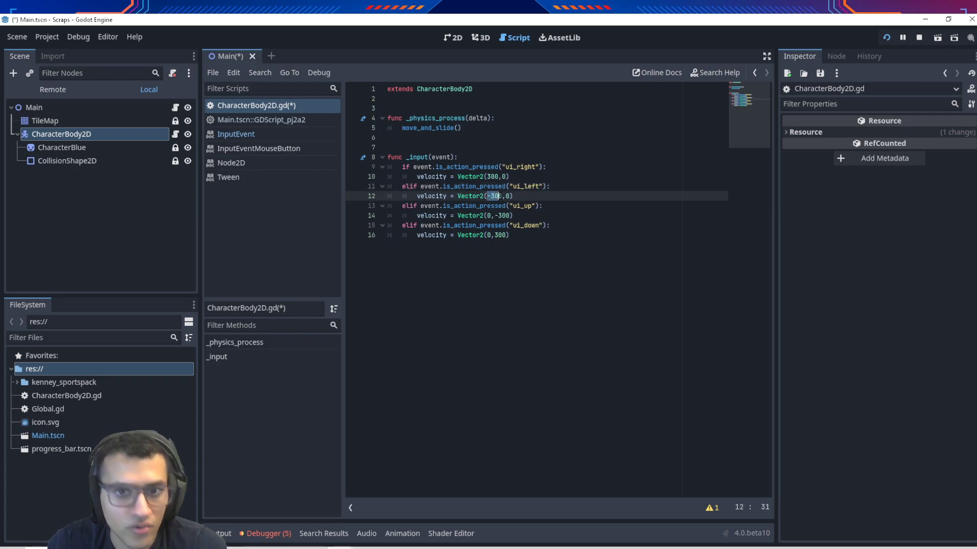
pyautogui.click(521, 205)
pyautogui.doubleClick(521, 206)
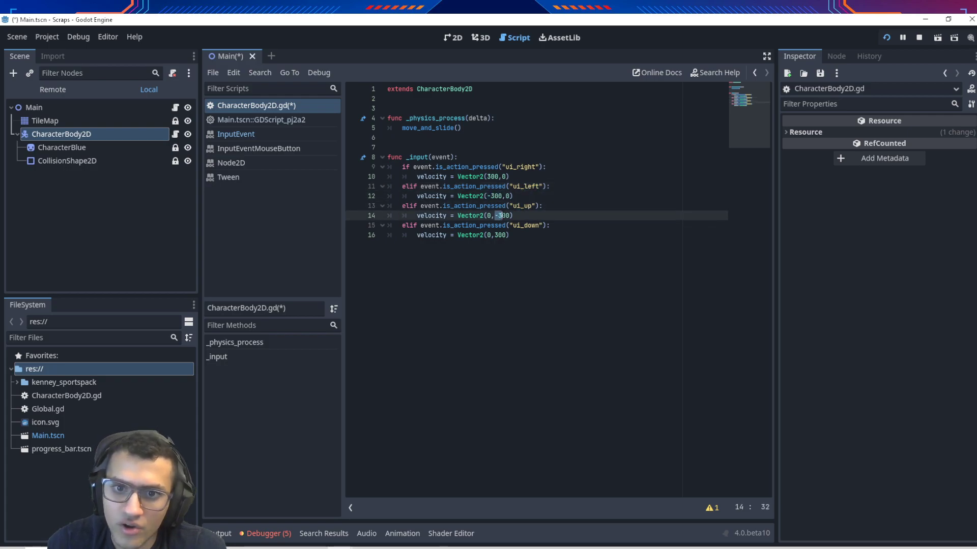
pyautogui.moveTo(495, 216); pyautogui.dragTo(511, 215)
# Switch to the 2D view to inspect the tilemap corner.
pyautogui.click(454, 37)
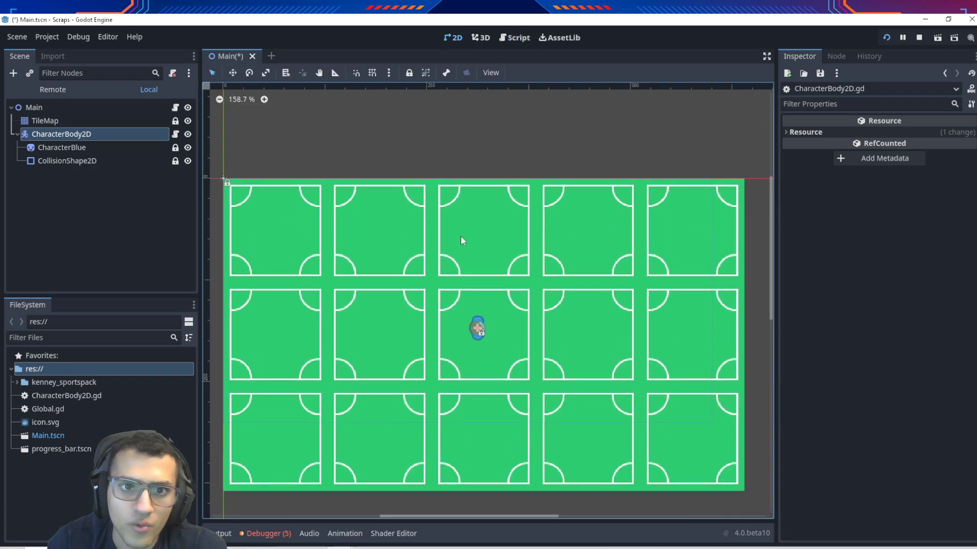
pyautogui.scroll(2, 289, 177)
pyautogui.scroll(2, 290, 181)
pyautogui.scroll(3, 402, 212)
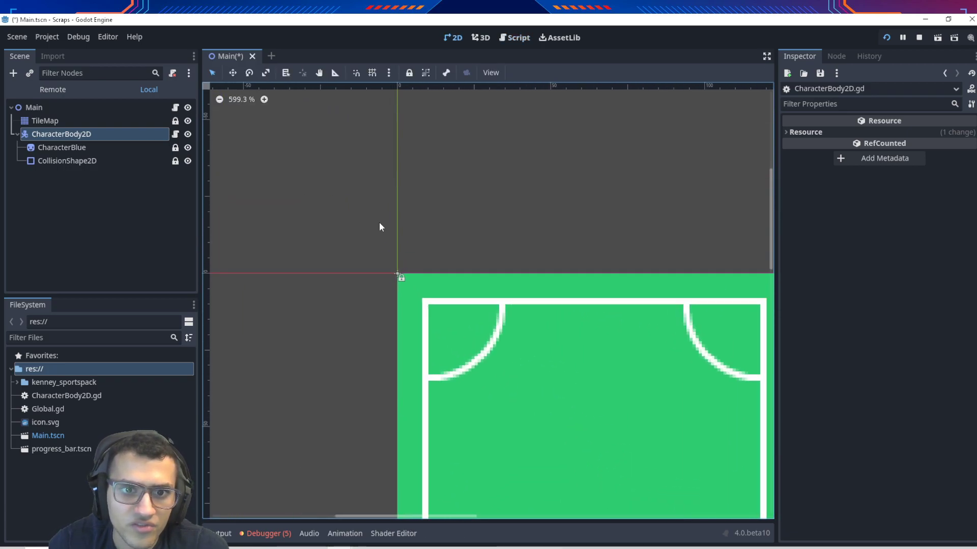
pyautogui.scroll(2, 379, 224)
pyautogui.scroll(-1, 375, 228)
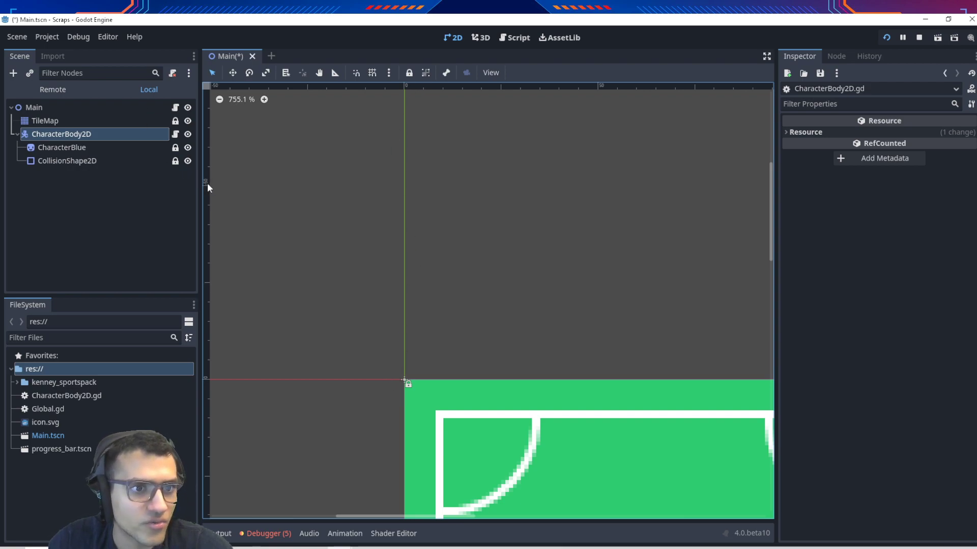
pyautogui.scroll(-5, 248, 237)
pyautogui.scroll(-2, 331, 283)
pyautogui.scroll(-3, 322, 215)
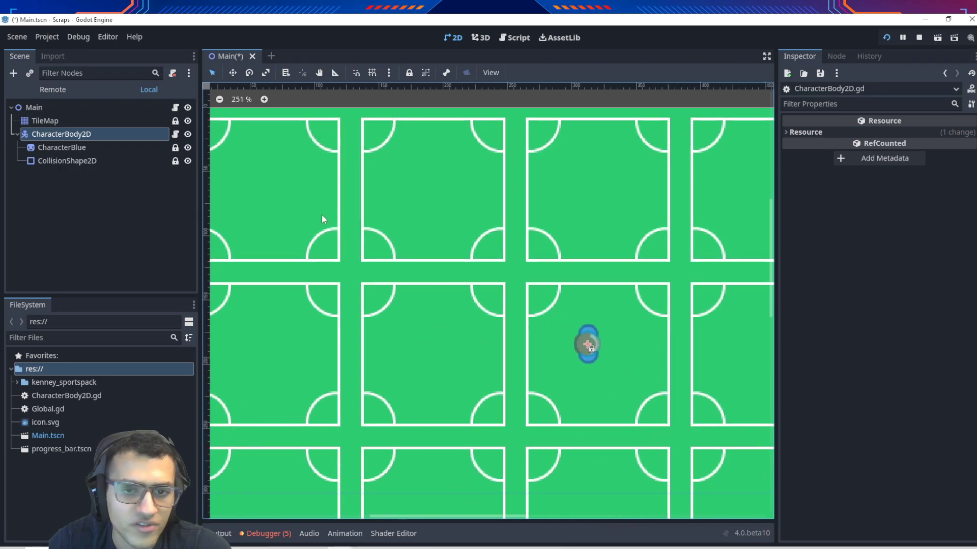
pyautogui.scroll(-6, 451, 331)
# Back in the script, review the -300 up and 300 down velocity values.
pyautogui.click(514, 38)
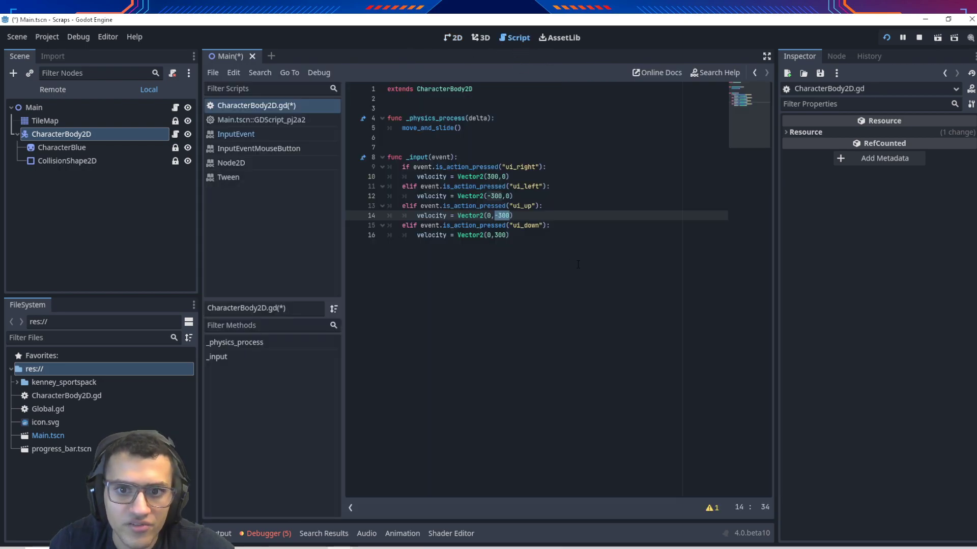
pyautogui.click(510, 235)
pyautogui.click(516, 196)
pyautogui.press('Down')
pyautogui.press('Down')
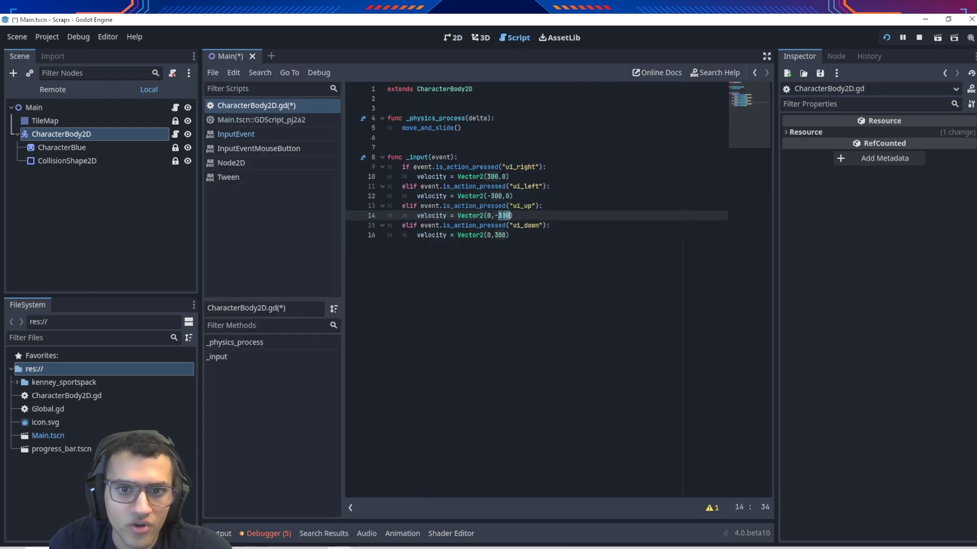
pyautogui.moveTo(494, 215); pyautogui.dragTo(509, 215)
pyautogui.click(565, 244)
pyautogui.press('Up')
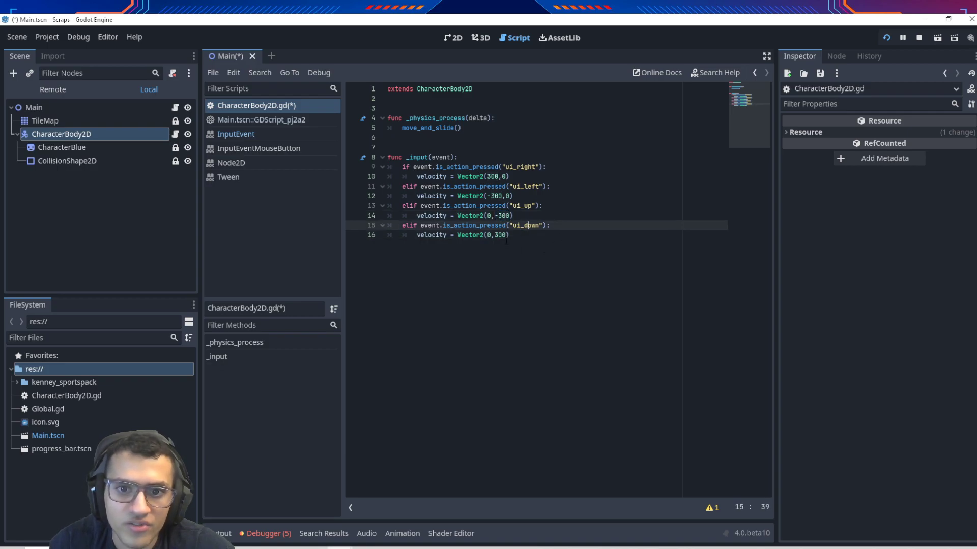
pyautogui.press('Down')
pyautogui.doubleClick(504, 244)
pyautogui.click(510, 244)
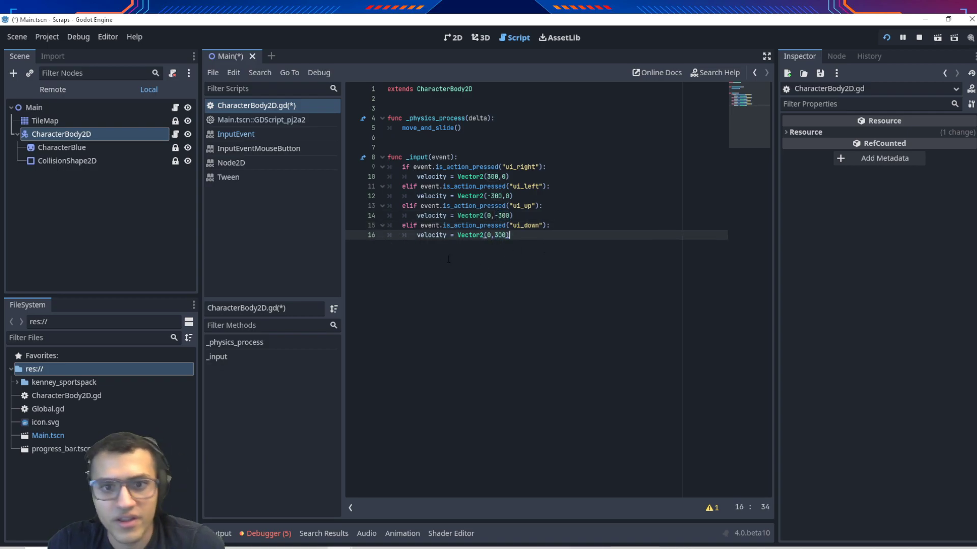
# Save and run the game, moving the character left and right across the field, then close it.
pyautogui.click(886, 37)
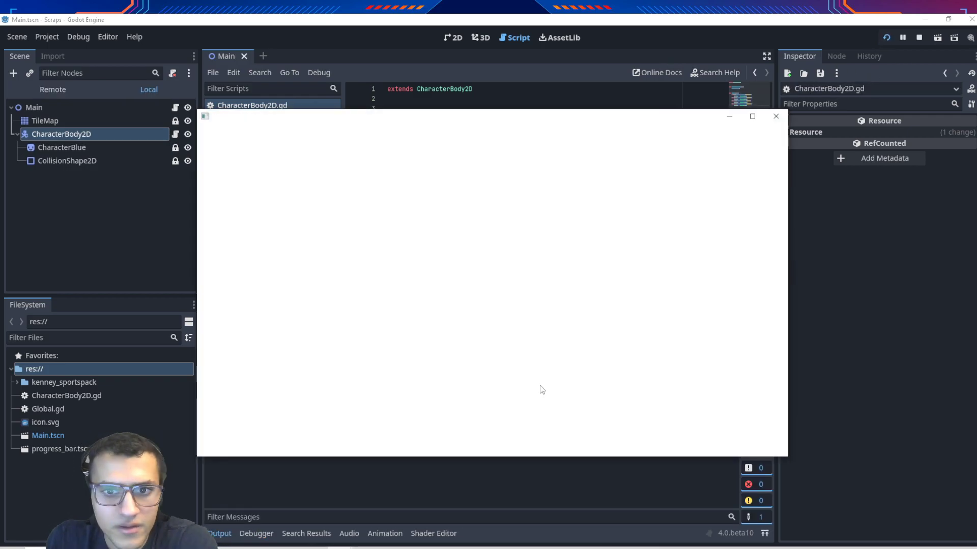
pyautogui.press('Left')
pyautogui.press('Right')
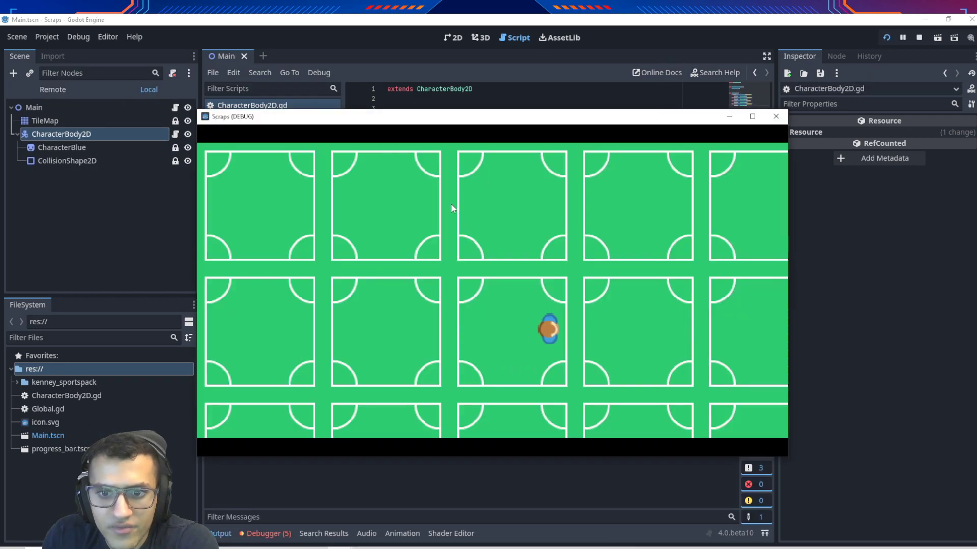
pyautogui.press('Left')
pyautogui.press('Right')
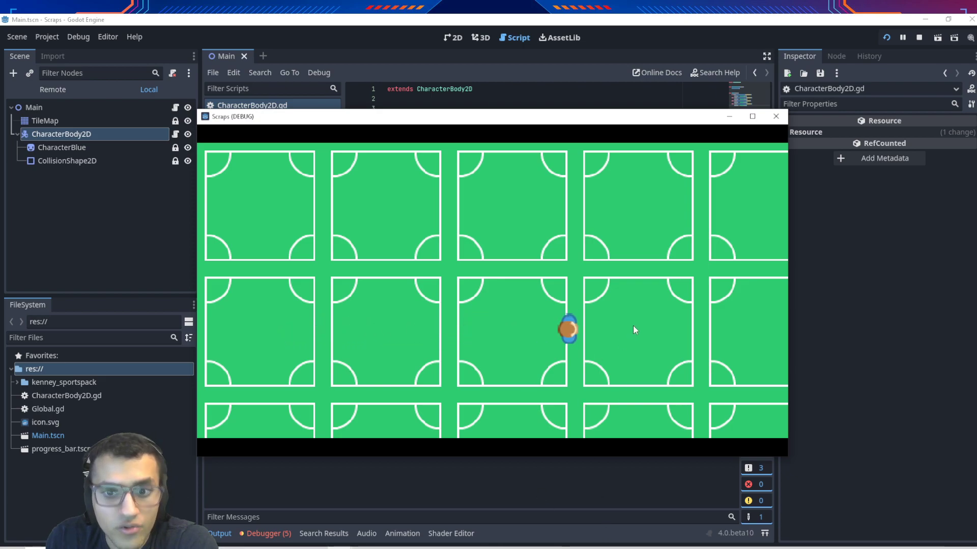
pyautogui.click(775, 116)
# End _input with an else: branch setting velocity = Vector2(0,0).
pyautogui.press('Down')
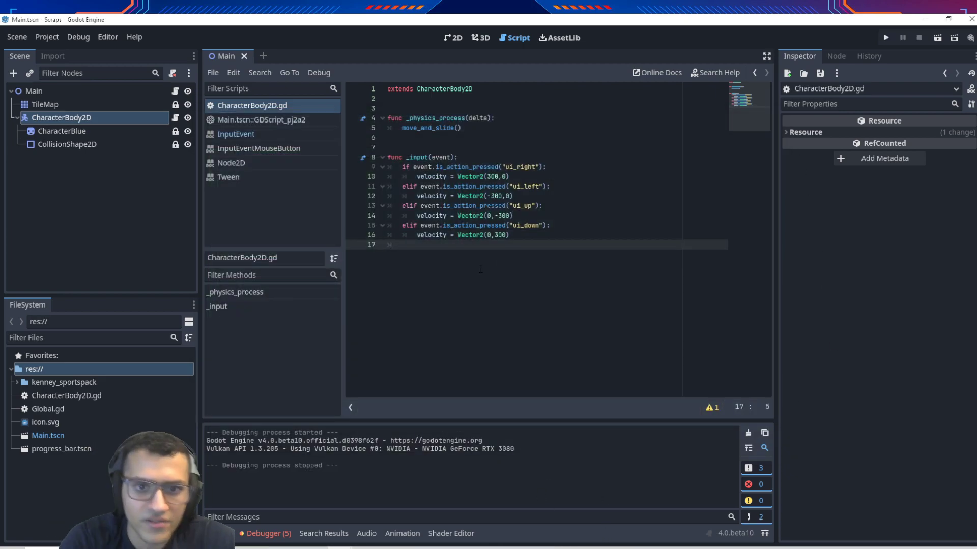
pyautogui.press('Tab')
pyautogui.write('else')
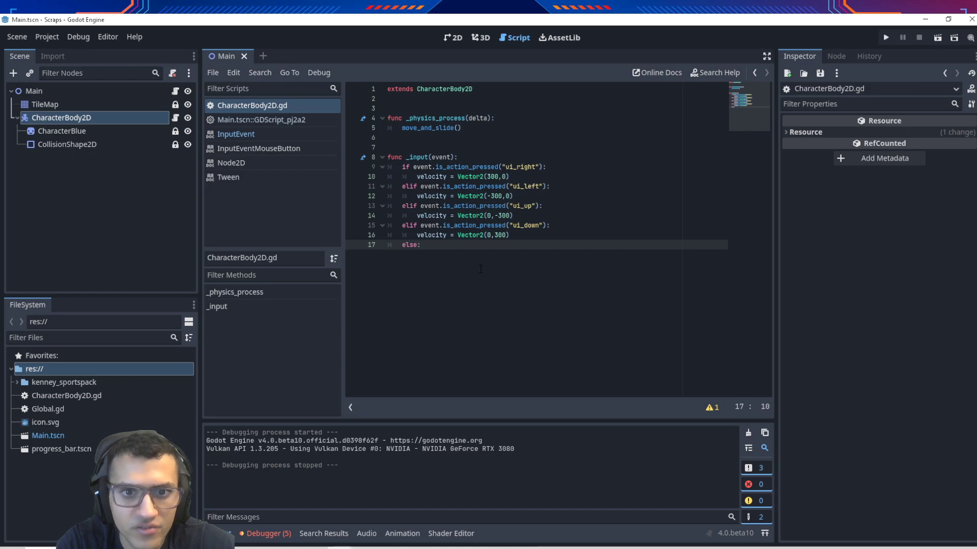
pyautogui.press('Return')
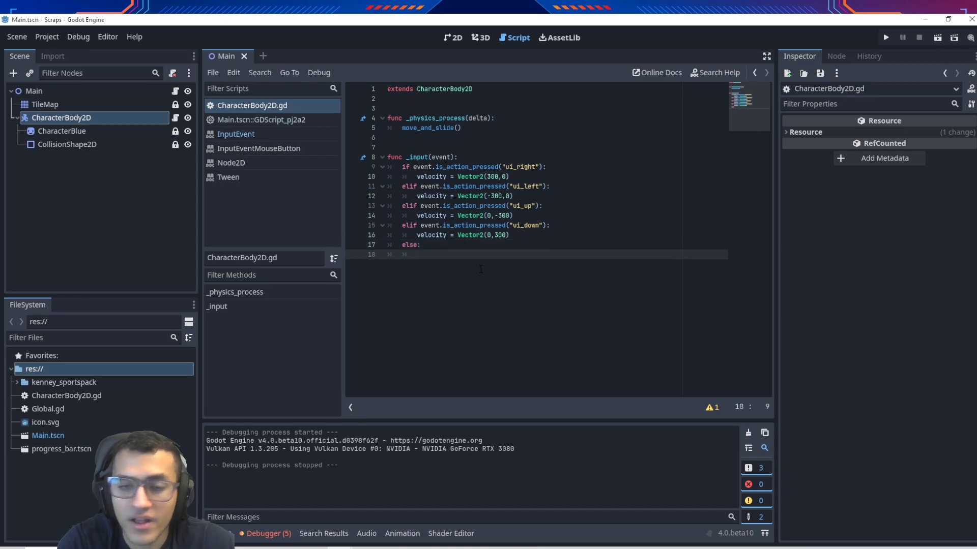
pyautogui.write('velocity')
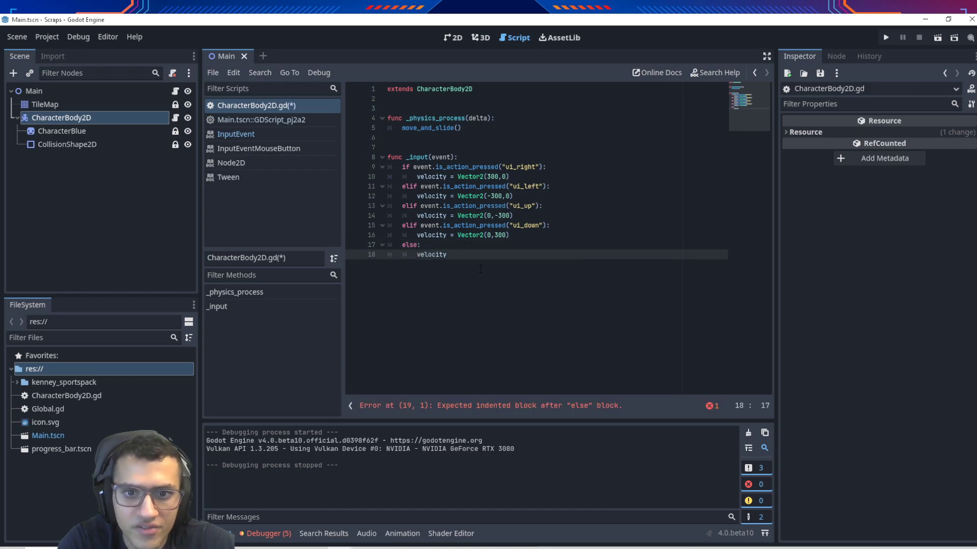
pyautogui.write(' = Vec')
pyautogui.press('Return')
pyautogui.write('0')
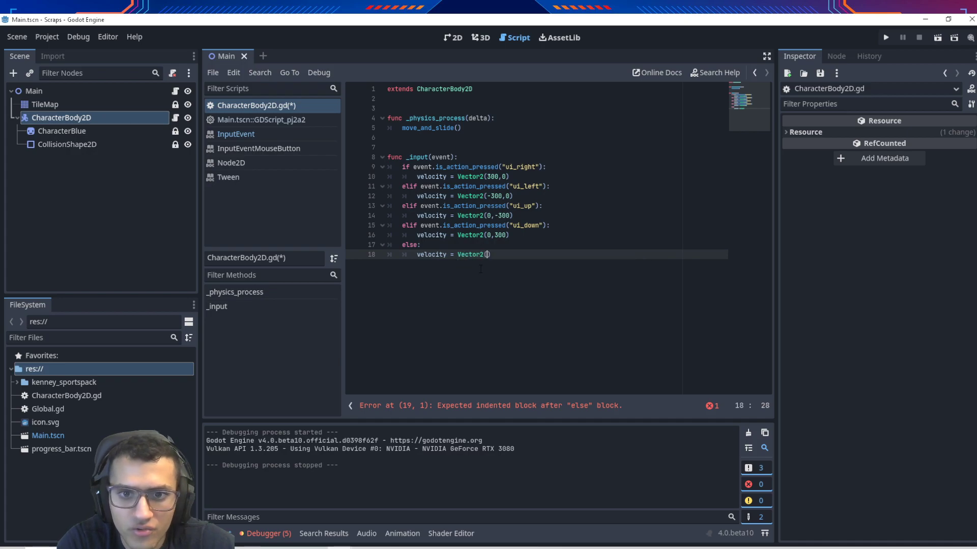
pyautogui.write(',0)')
pyautogui.press('Up')
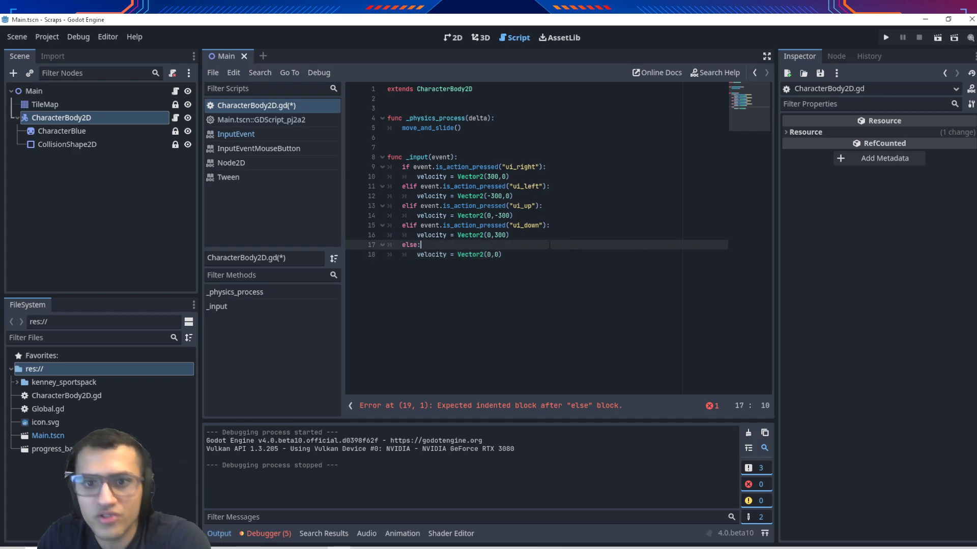
pyautogui.doubleClick(452, 225)
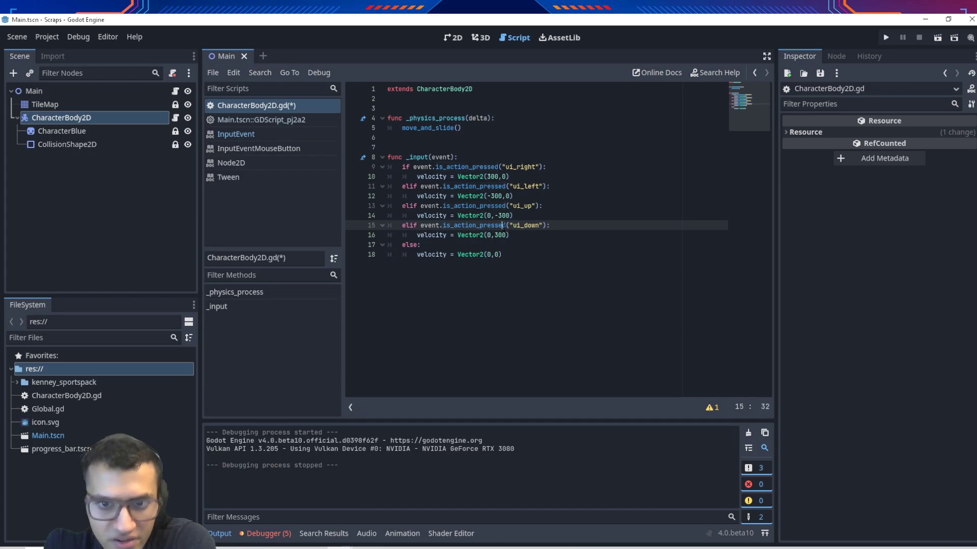
pyautogui.press('Down')
pyautogui.press('Down')
pyautogui.press('Down')
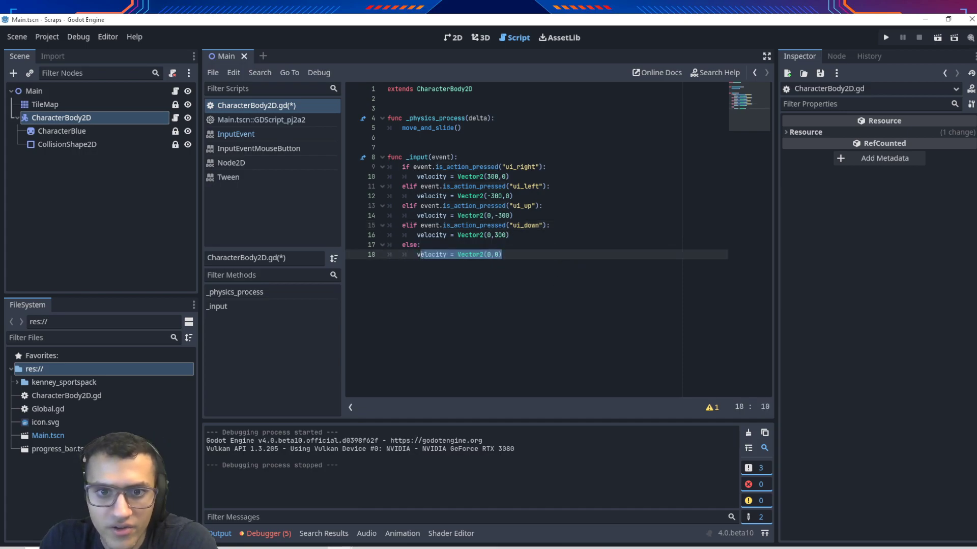
pyautogui.click(886, 37)
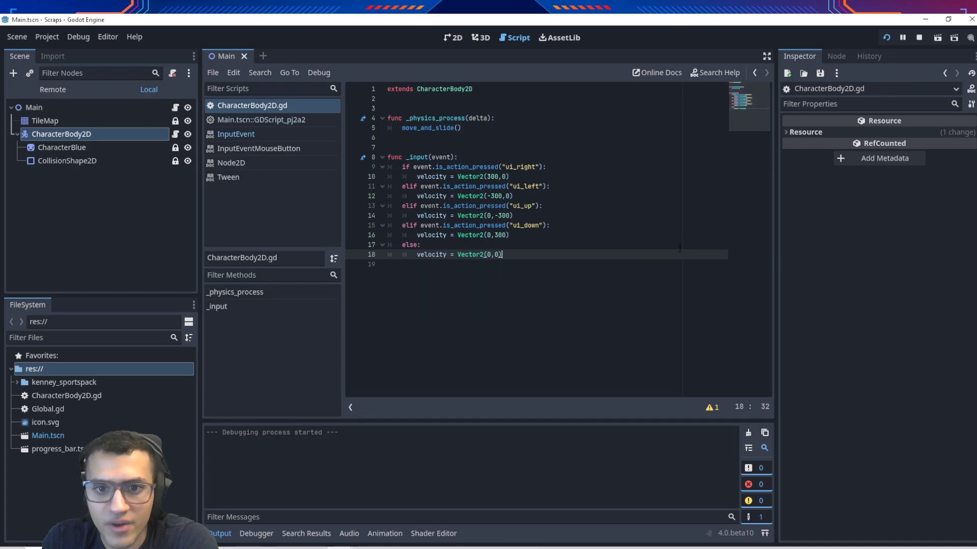
pyautogui.press('Left')
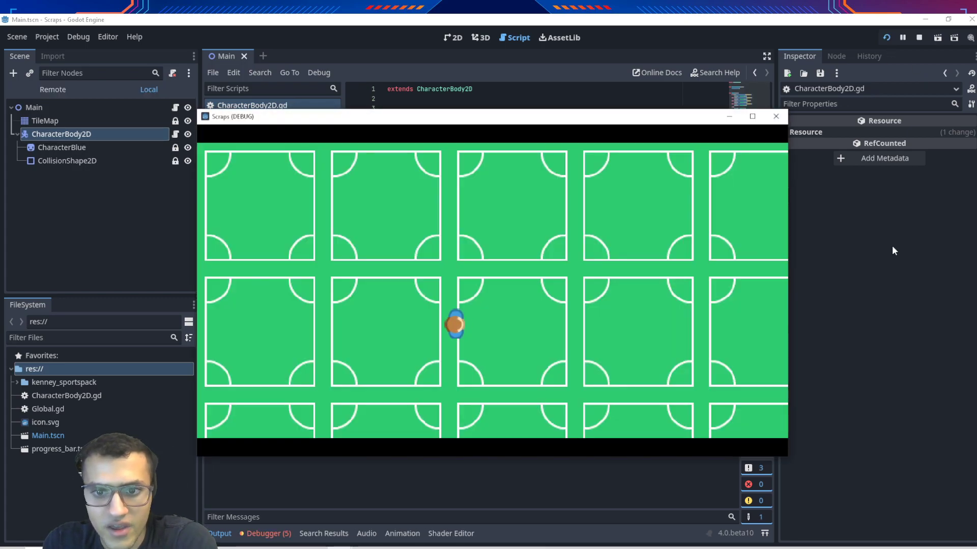
pyautogui.press('Up')
pyautogui.press('Right')
pyautogui.press('Left')
pyautogui.press('Down')
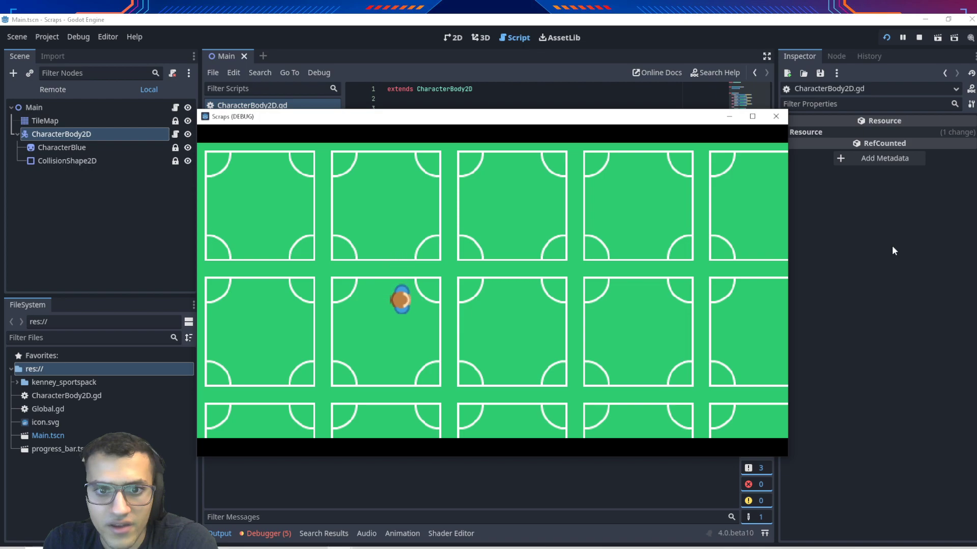
pyautogui.press('Right')
pyautogui.press('Up')
pyautogui.press('Up')
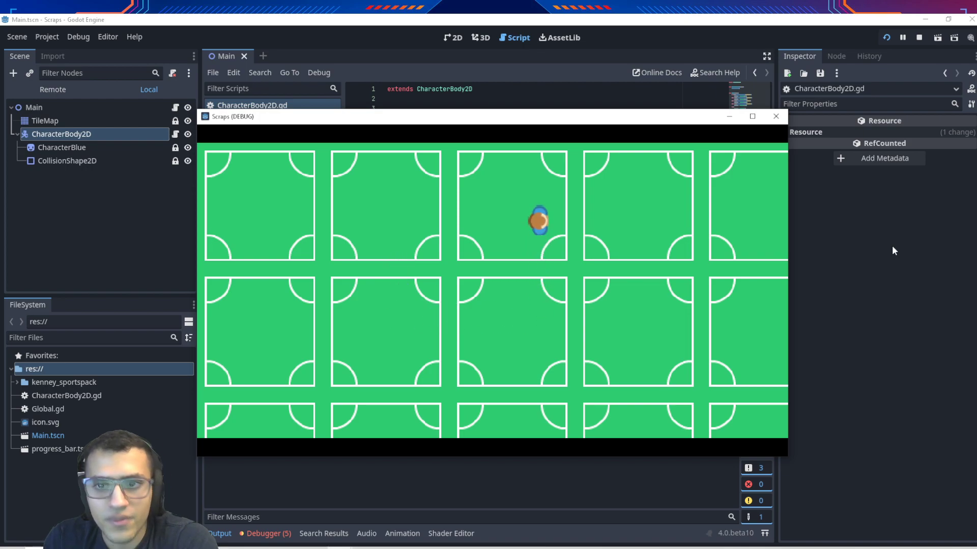
pyautogui.click(776, 117)
pyautogui.click(494, 303)
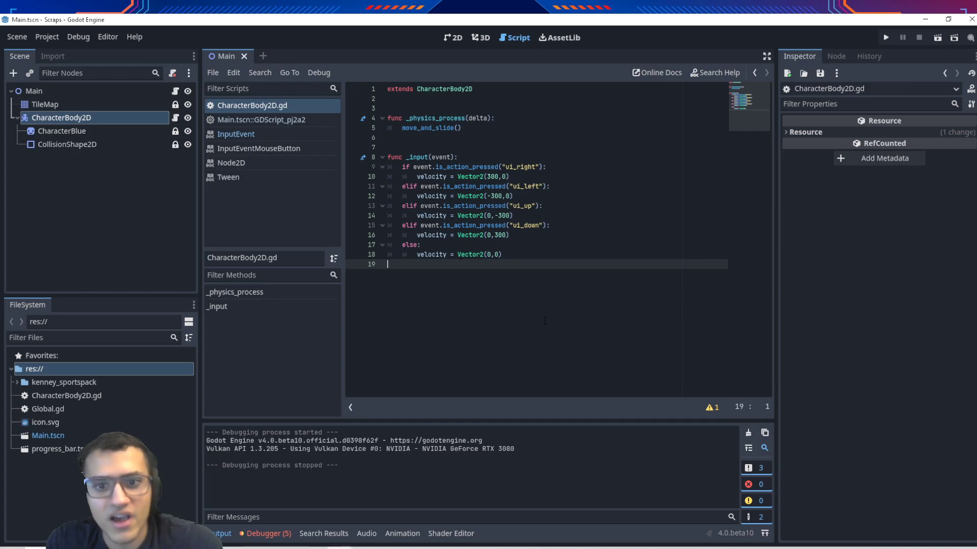
pyautogui.click(885, 38)
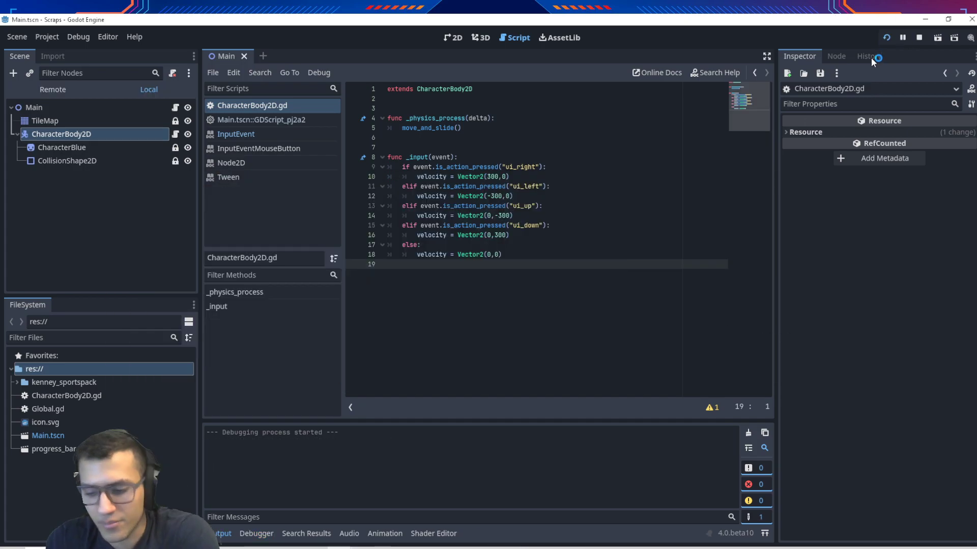
pyautogui.press('Left')
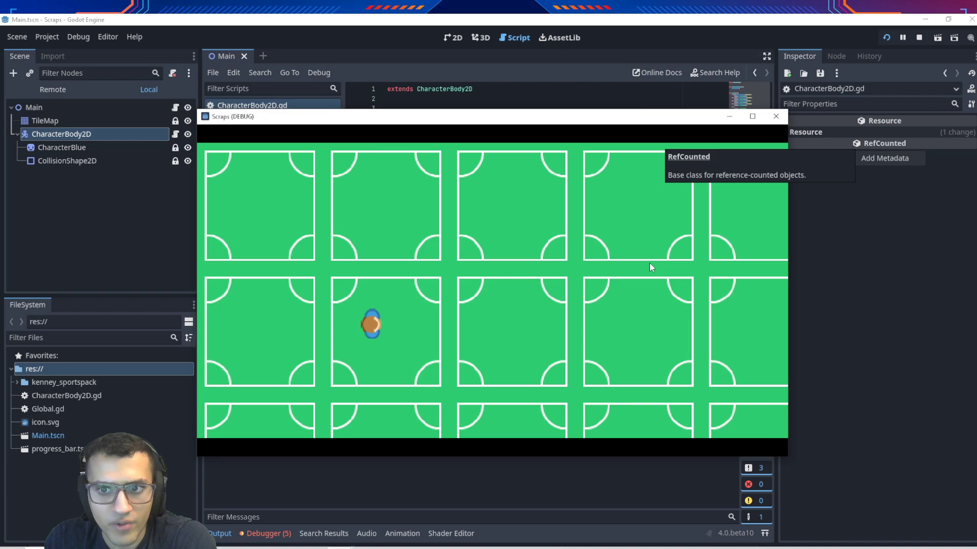
pyautogui.press('Right')
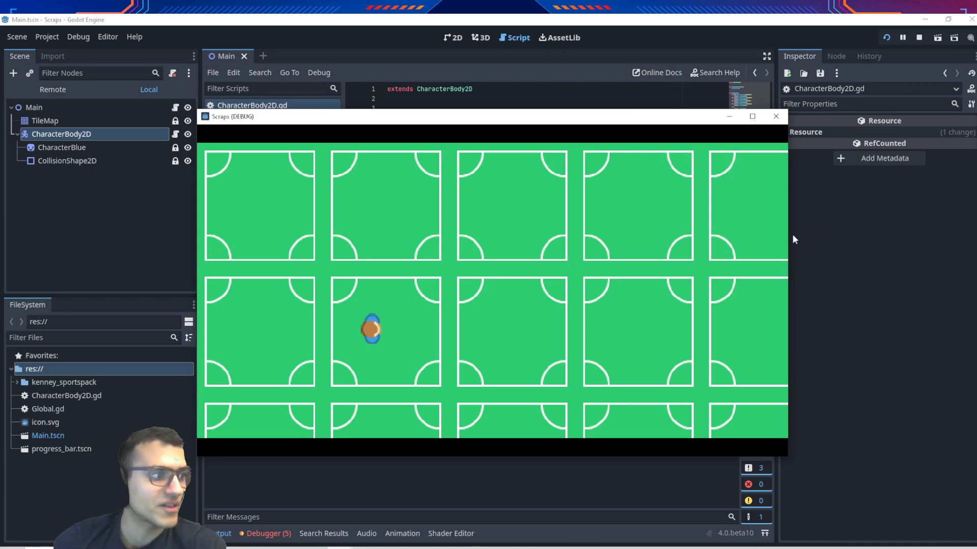
pyautogui.press('F8')
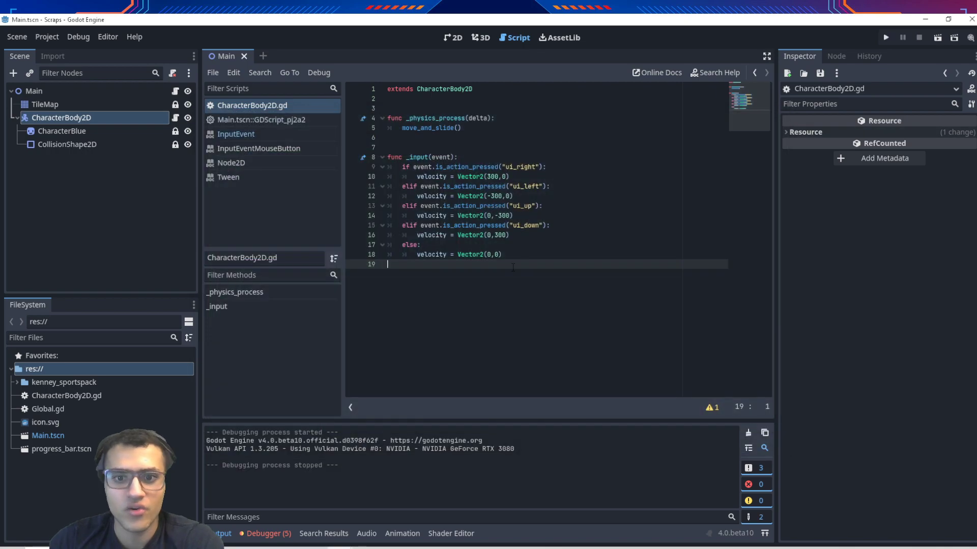
pyautogui.moveTo(433, 282); pyautogui.dragTo(385, 245)
pyautogui.click(518, 287)
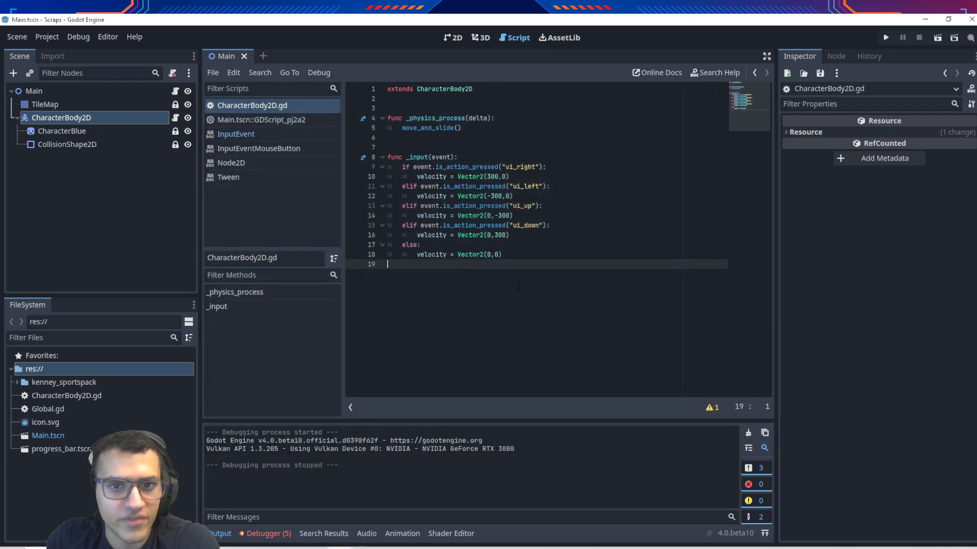